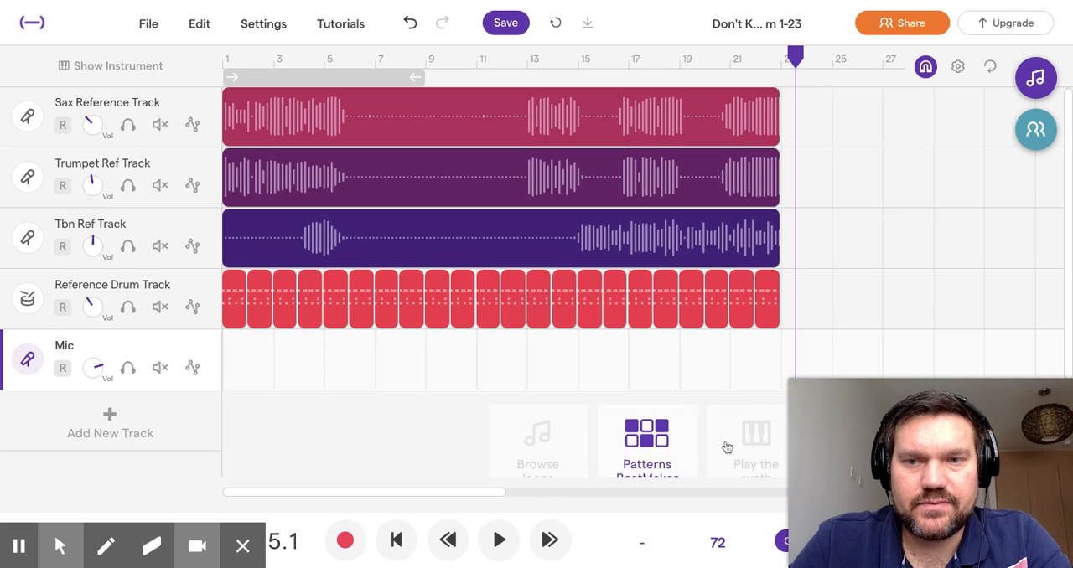
pyautogui.moveTo(891, 439)
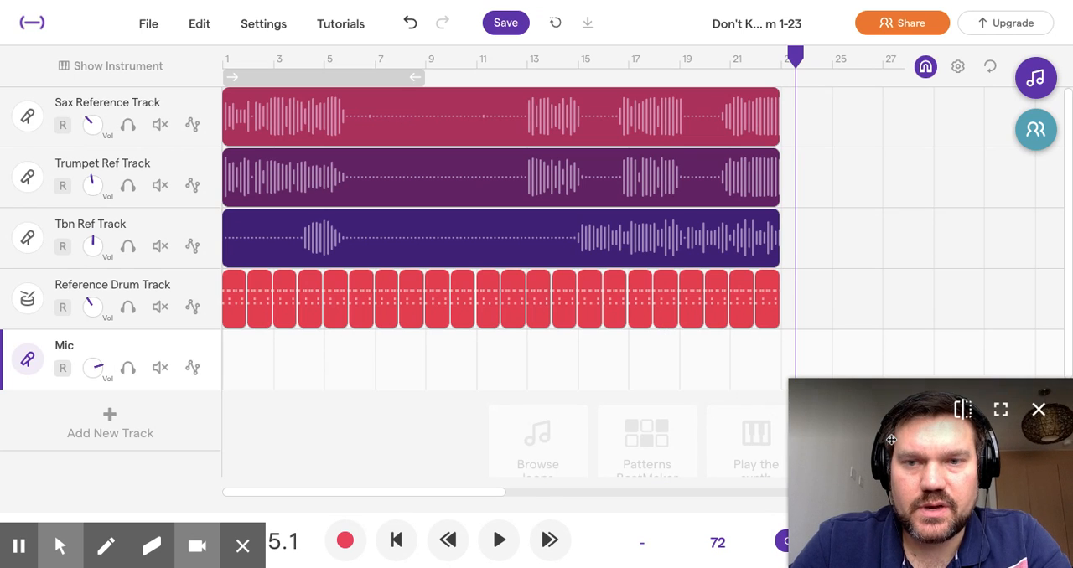
pyautogui.click(1037, 410)
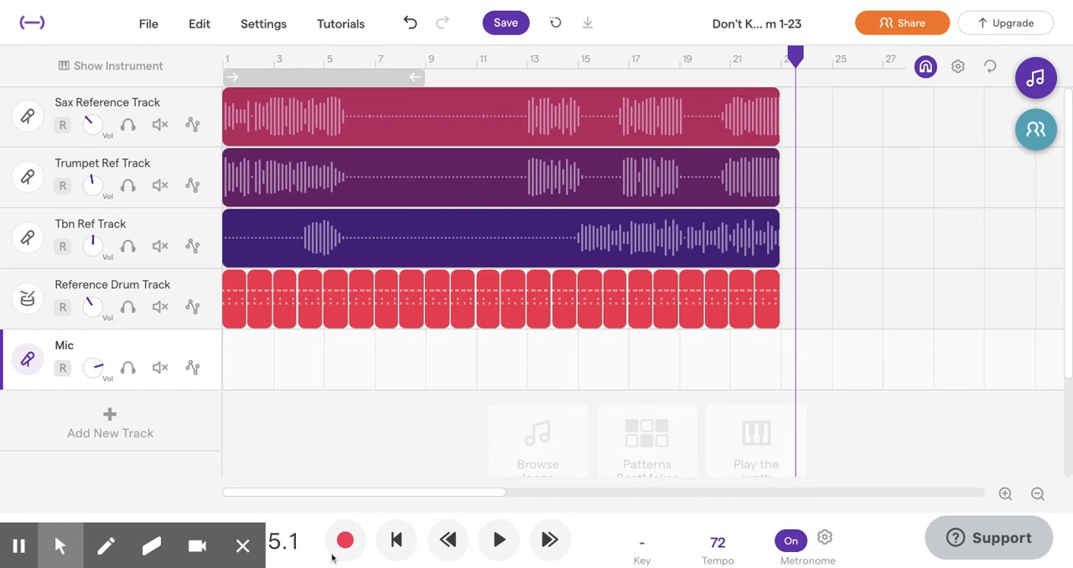
pyautogui.moveTo(201, 526)
pyautogui.click(242, 546)
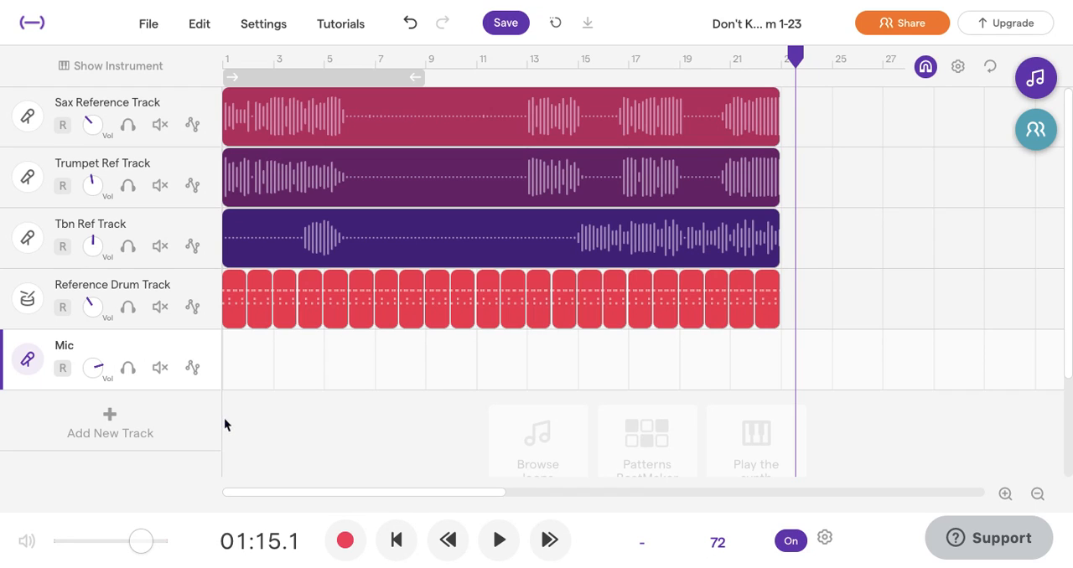
# - Save the project and mute the Sax, Trumpet and Tbn reference tracks and the Reference Drum Track
pyautogui.click(506, 23)
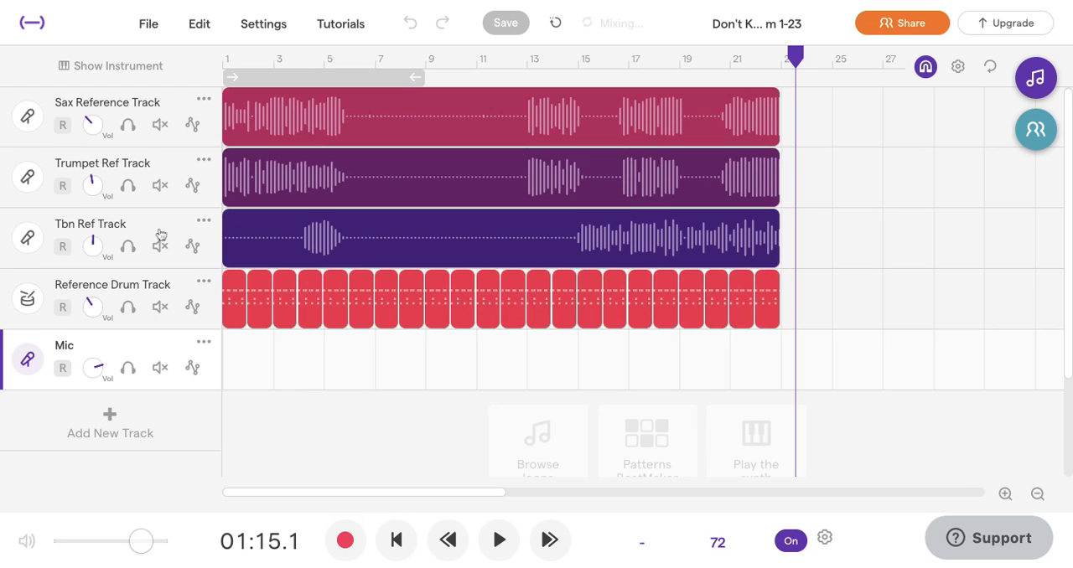
pyautogui.click(159, 124)
pyautogui.click(159, 185)
pyautogui.click(159, 245)
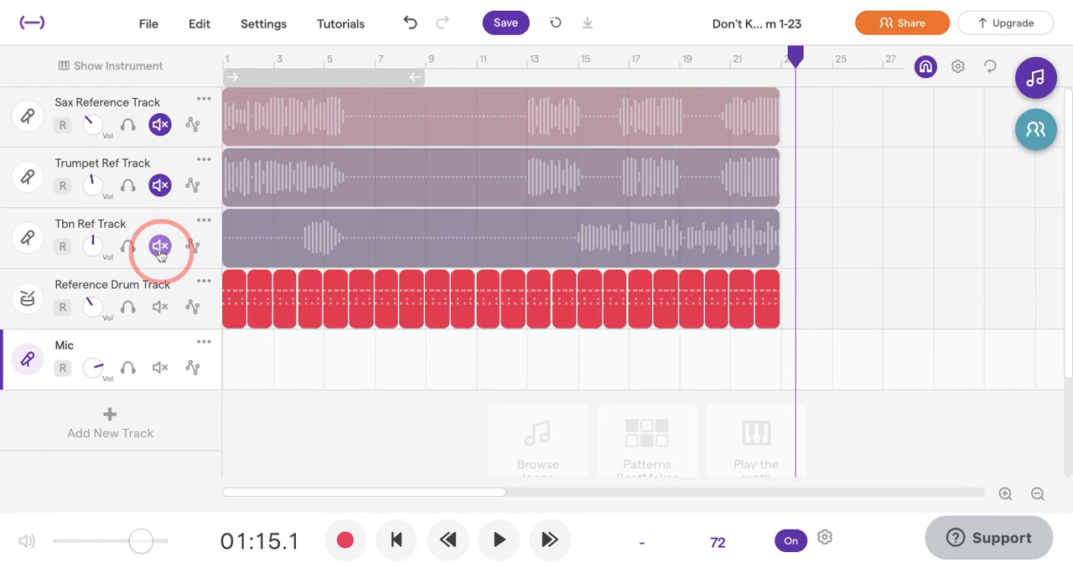
pyautogui.click(159, 307)
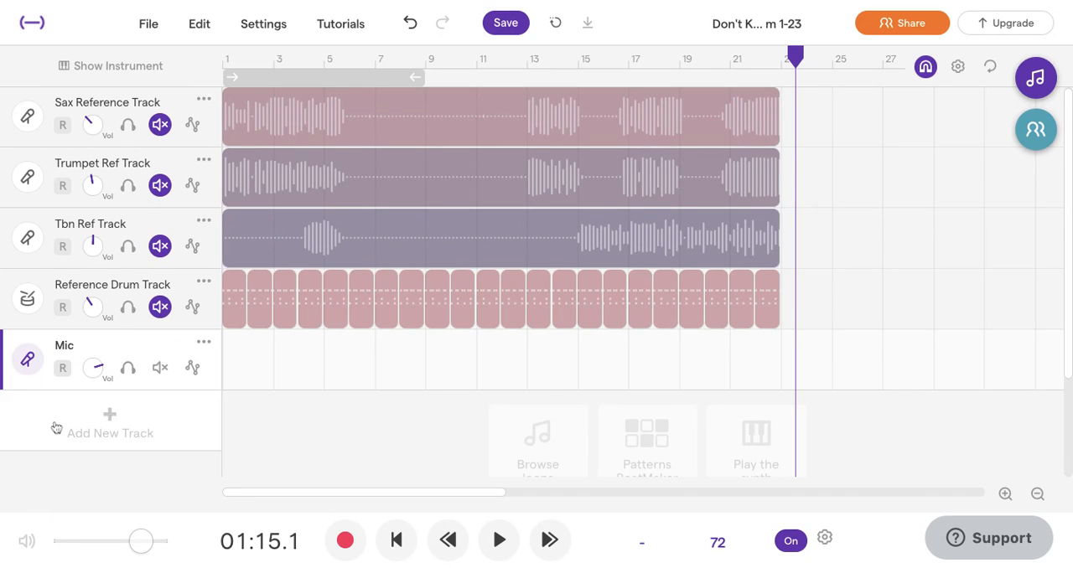
# - Add a new Voice & microphones track and switch its voice preset to Clean
pyautogui.click(110, 414)
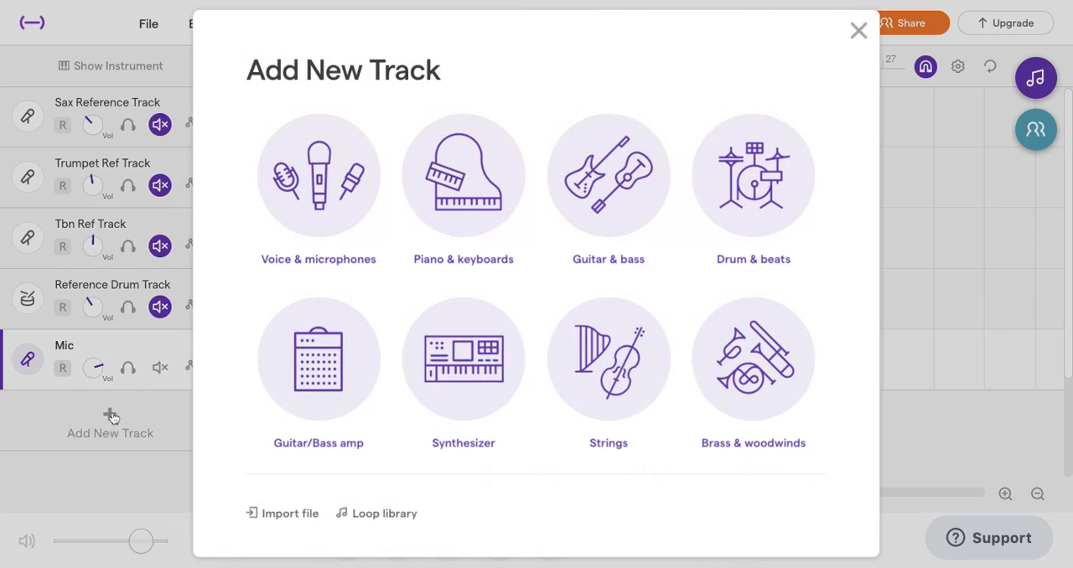
pyautogui.click(331, 188)
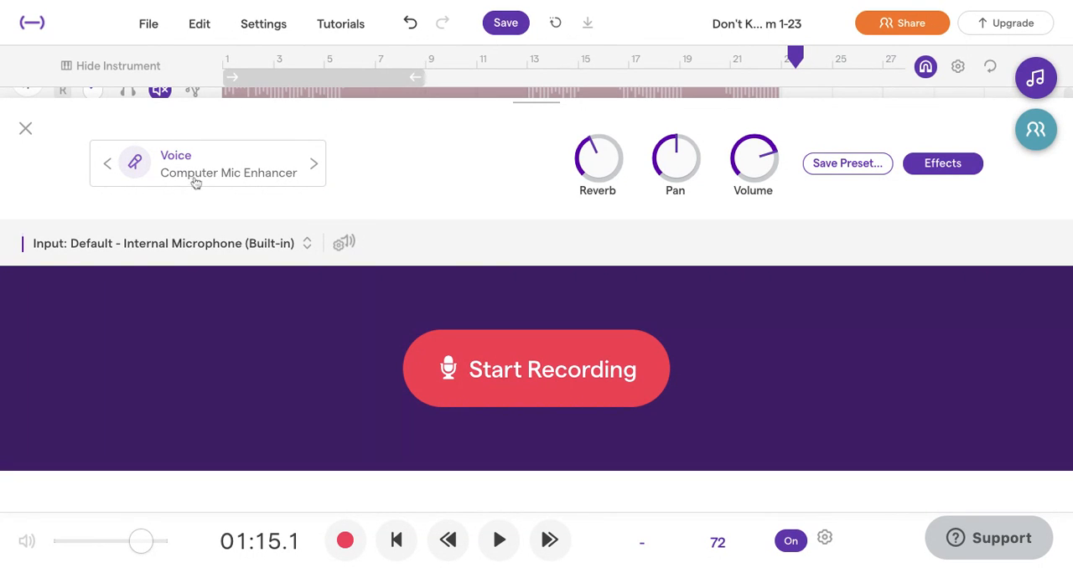
pyautogui.click(108, 165)
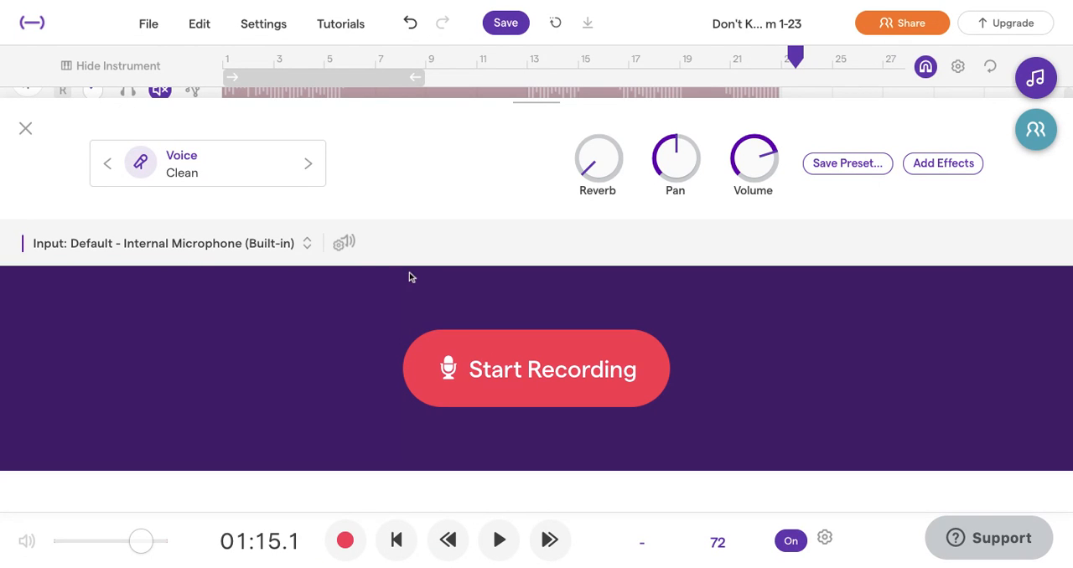
# - Run the Volume Check test for the internal microphone and accept the adjusted levels
pyautogui.click(348, 248)
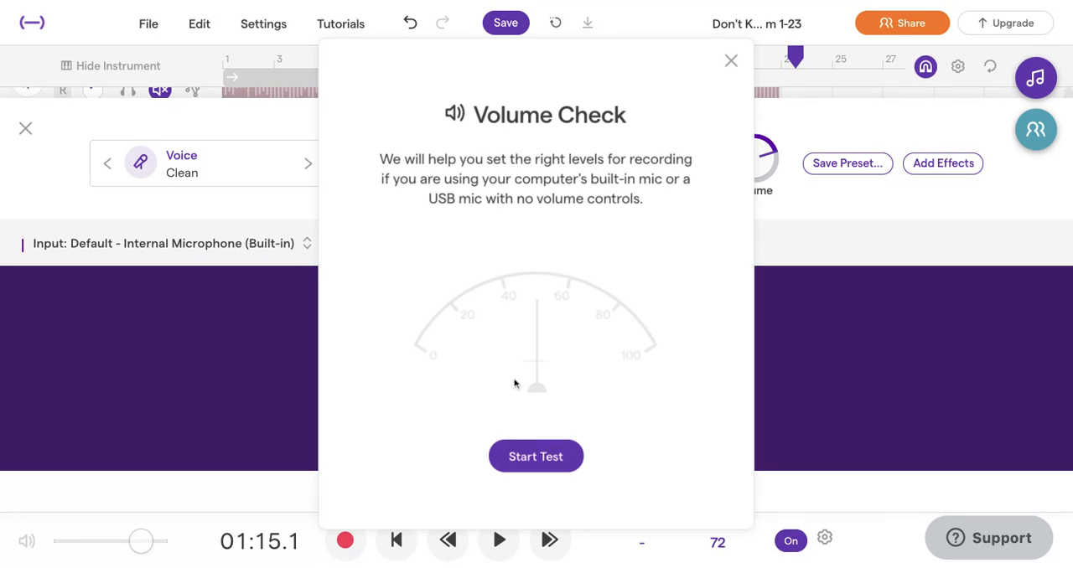
pyautogui.click(539, 460)
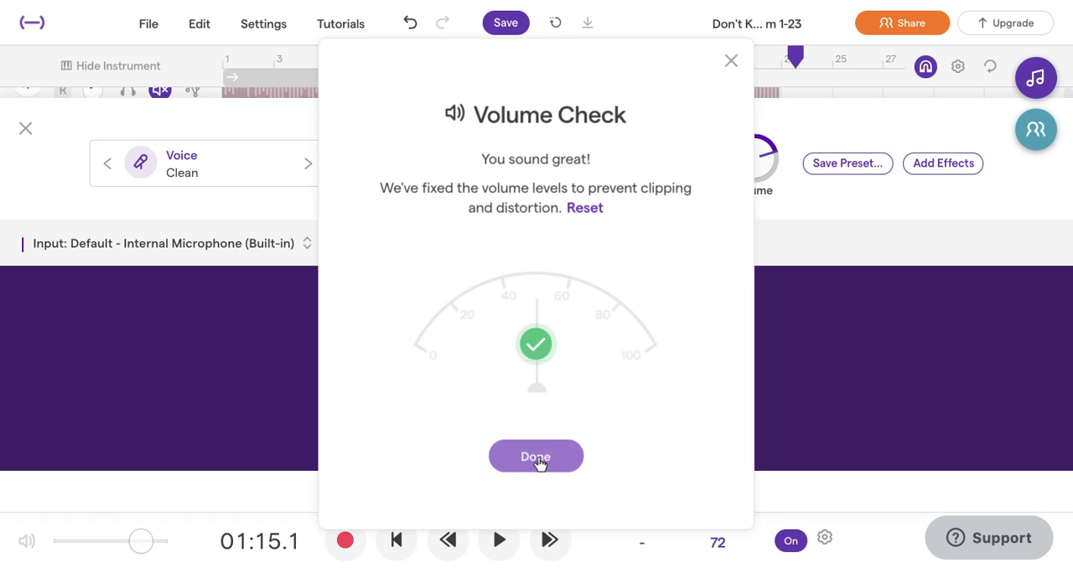
pyautogui.click(537, 460)
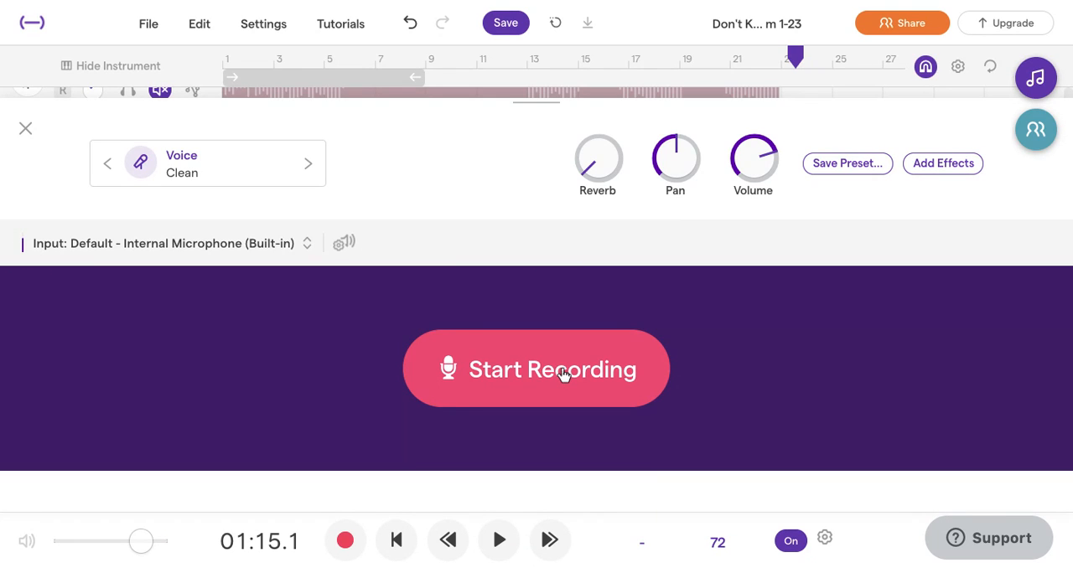
# - Return the playhead to the start of the project and review the metronome's sound, volume and count-in options
pyautogui.click(397, 541)
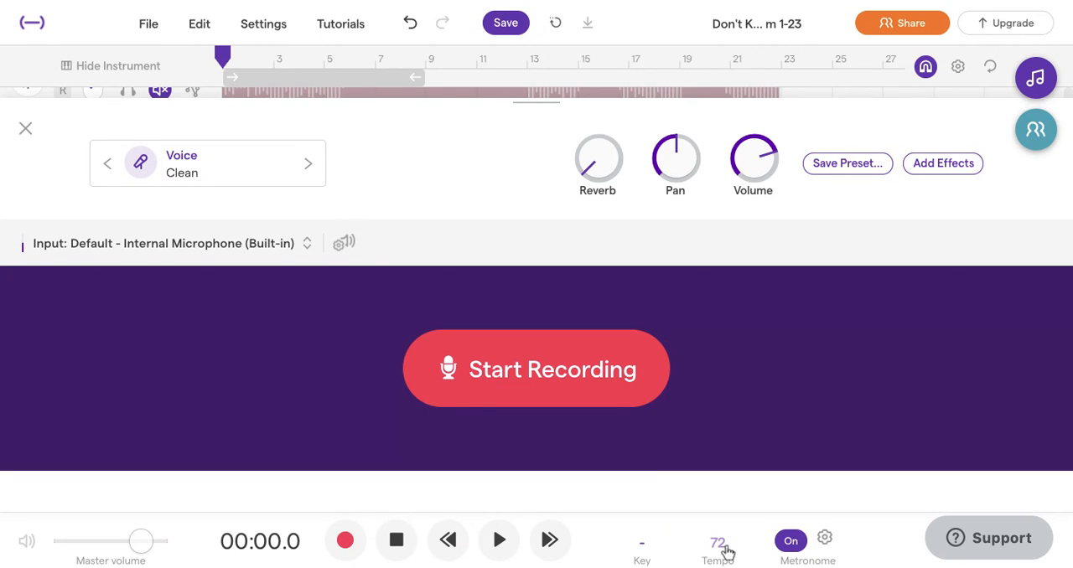
pyautogui.click(827, 539)
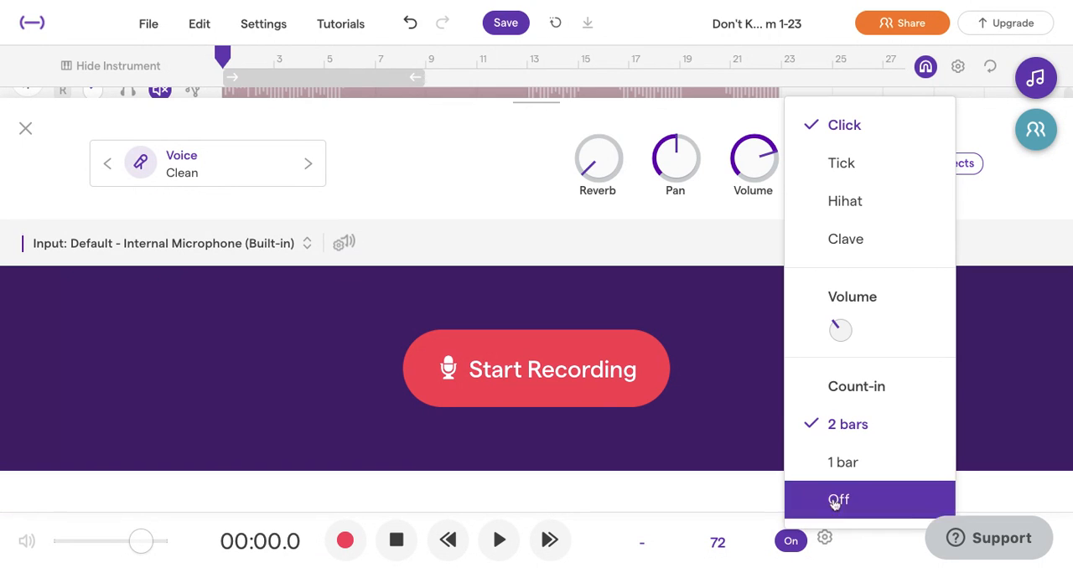
pyautogui.moveTo(841, 331)
pyautogui.mouseDown()
pyautogui.moveTo(850, 215)
pyautogui.moveTo(841, 331)
pyautogui.mouseUp()
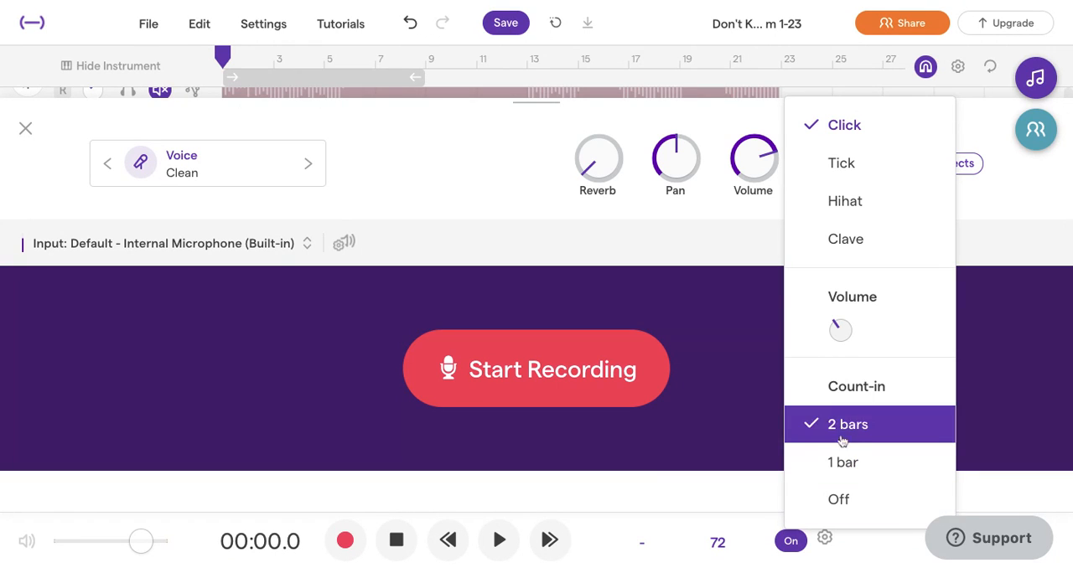
pyautogui.click(879, 547)
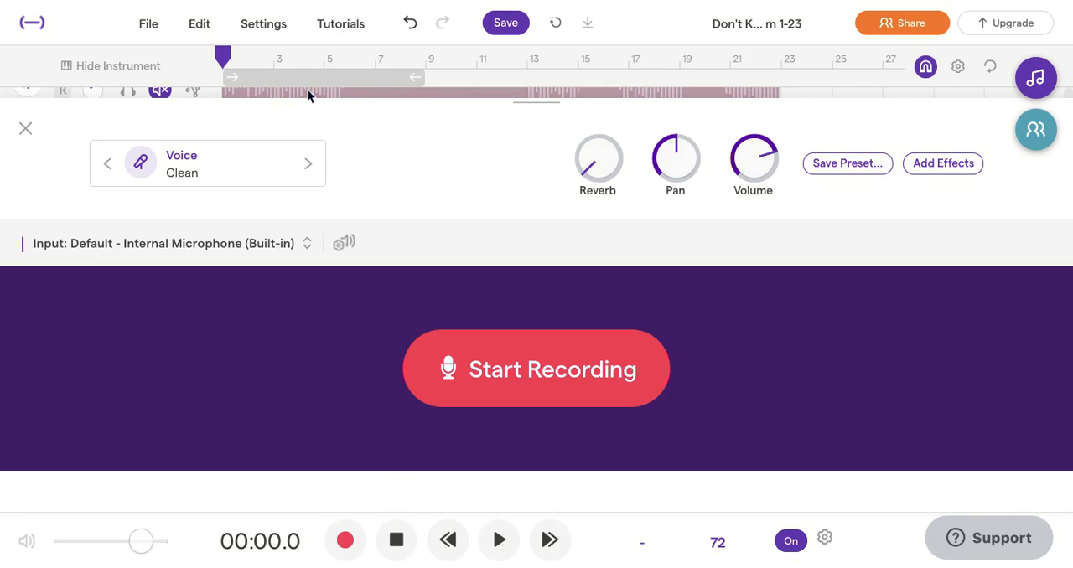
# - Record a microphone take of about 20 seconds from the project start and close the instrument view
pyautogui.click(505, 390)
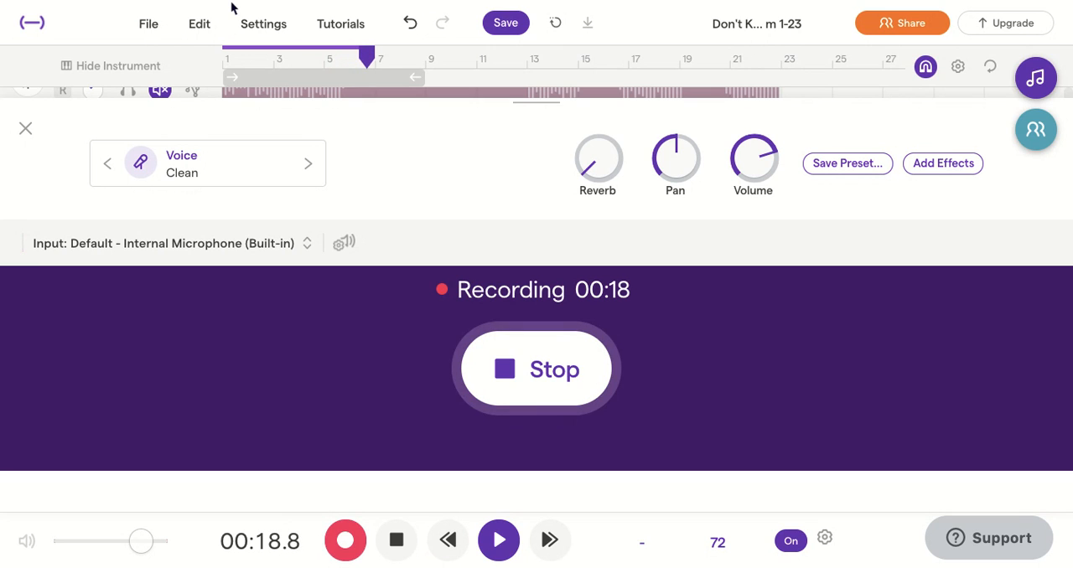
pyautogui.click(538, 373)
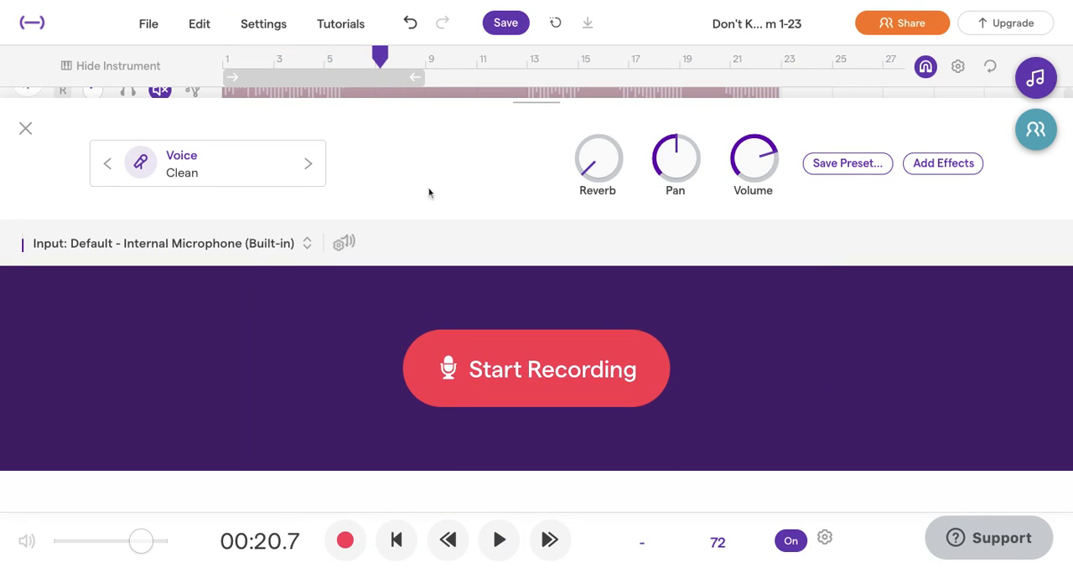
pyautogui.click(24, 130)
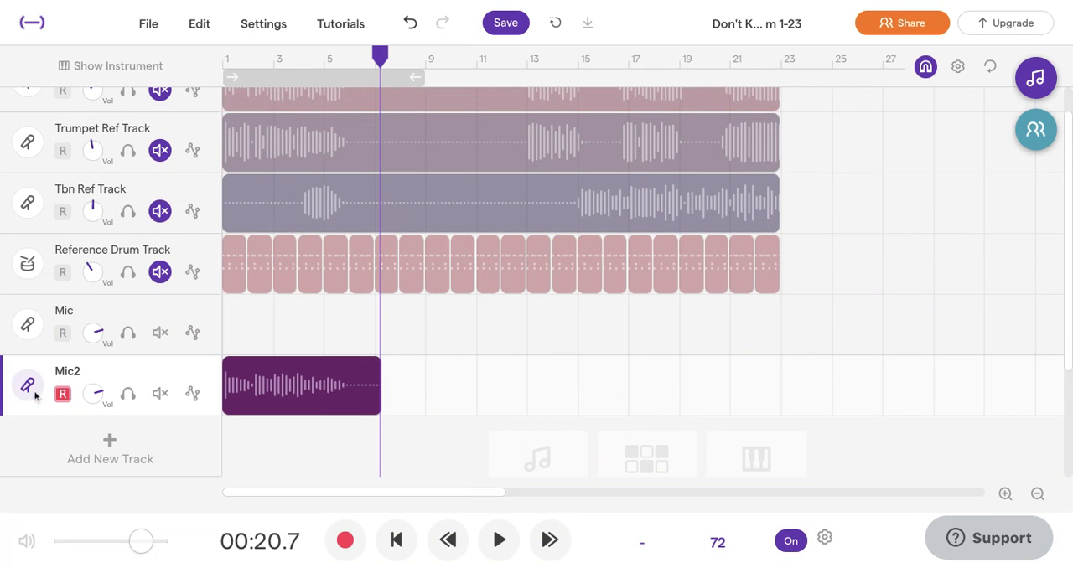
# - Disarm recording on the Mic2 track
pyautogui.click(64, 396)
pyautogui.click(64, 396)
pyautogui.click(64, 395)
pyautogui.click(125, 375)
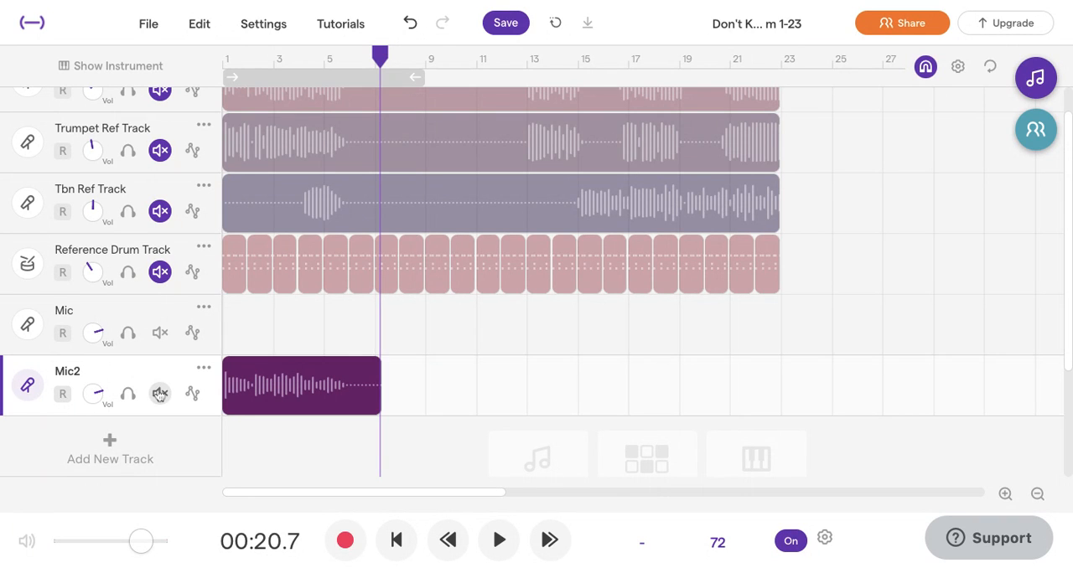
# - Play back the new Mic2 recording from the beginning with the reference tracks muted, and stop playback after the phrase
pyautogui.click(399, 540)
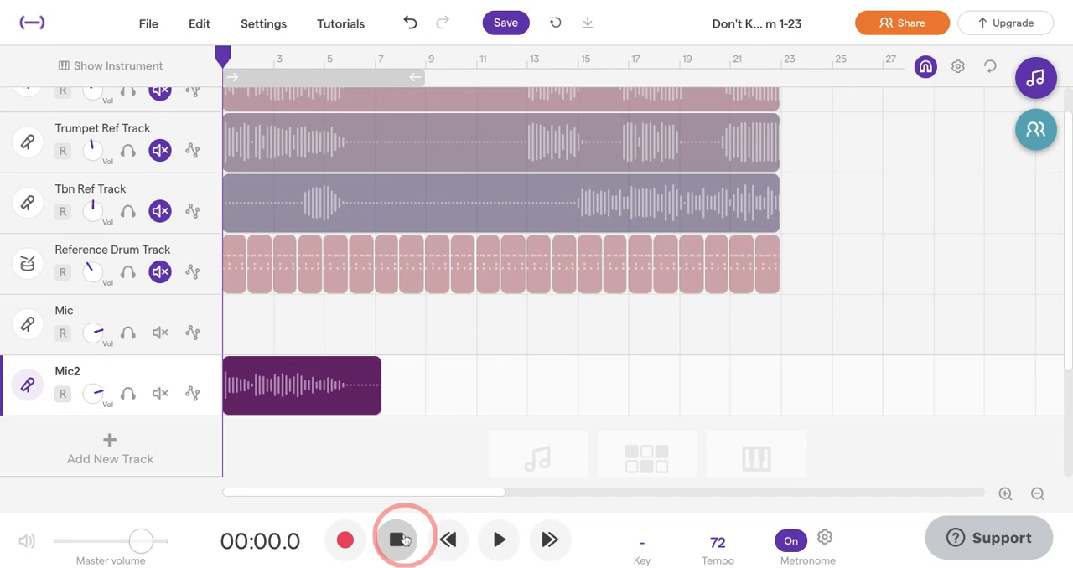
pyautogui.click(498, 543)
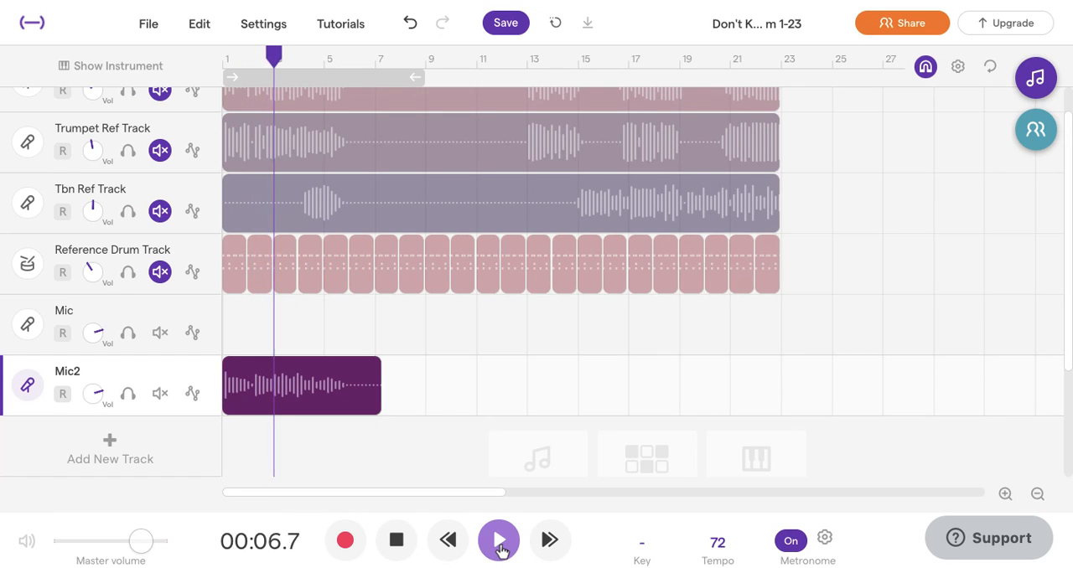
pyautogui.click(396, 541)
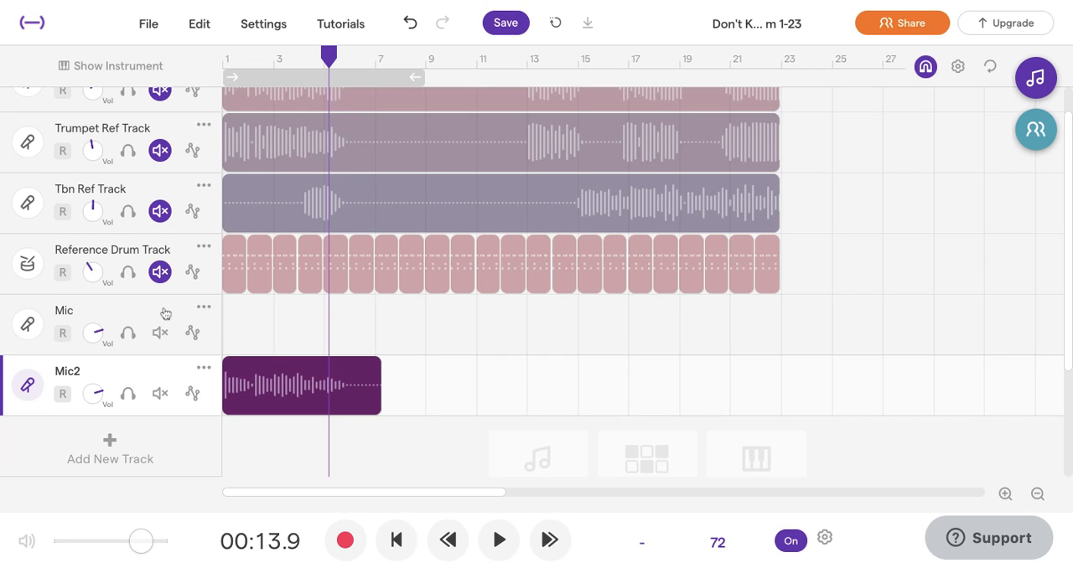
# - Unmute the Sax, Trumpet and Tbn reference tracks and the Reference Drum Track
pyautogui.scroll(1, 172, 184)
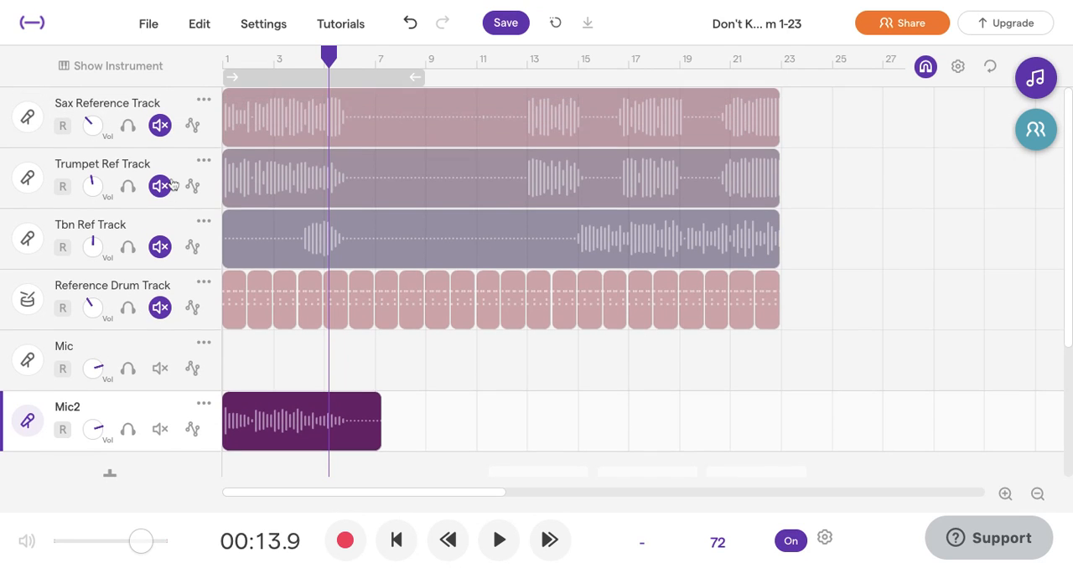
pyautogui.click(160, 124)
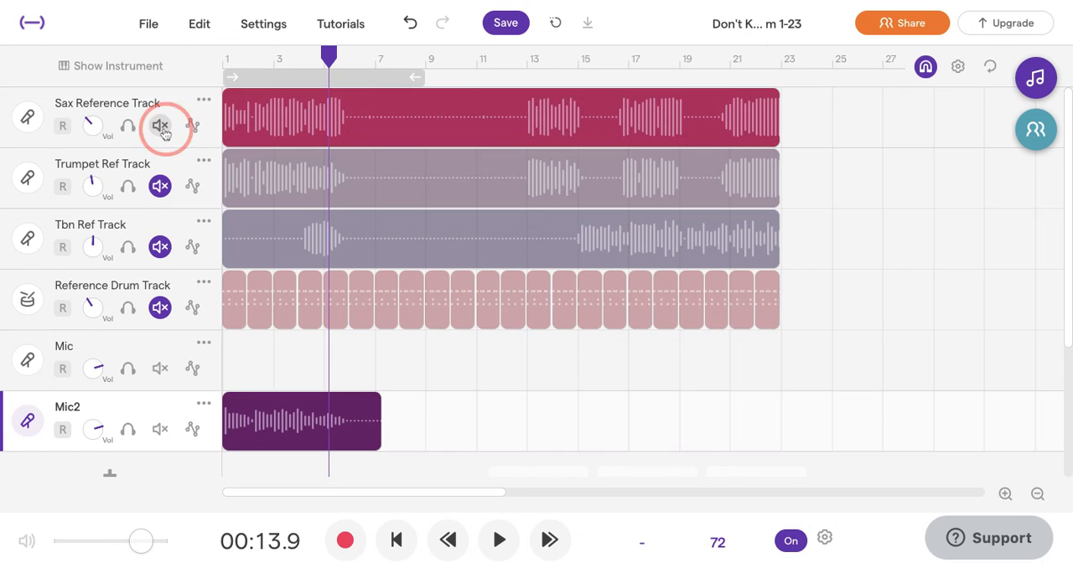
pyautogui.click(160, 187)
pyautogui.click(160, 246)
pyautogui.click(160, 308)
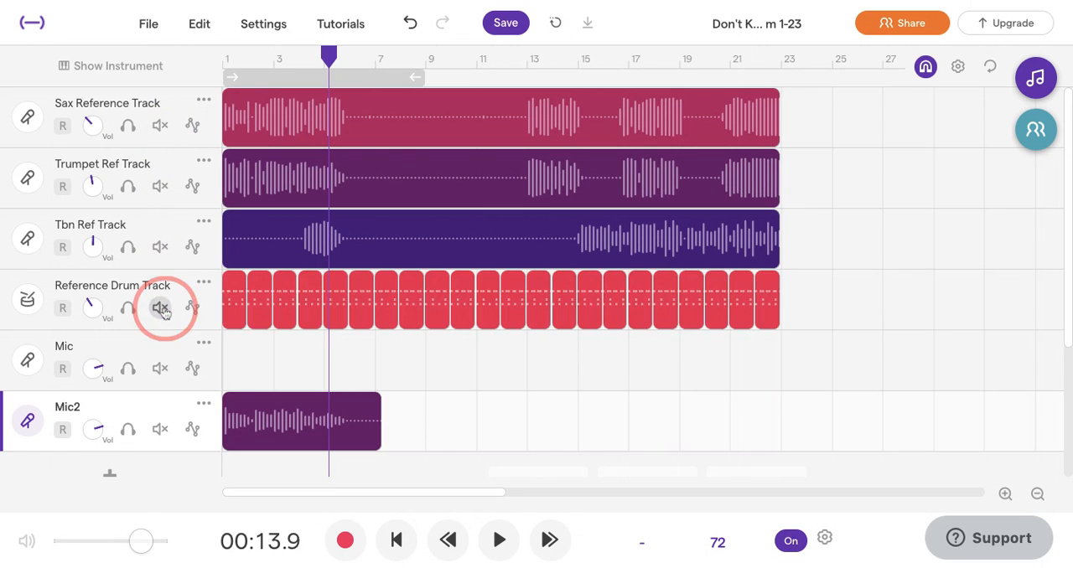
# - Play the full mix from the start, lowering the Mic2 and Trumpet Ref Track volumes during playback, and stop it
pyautogui.moveTo(317, 411)
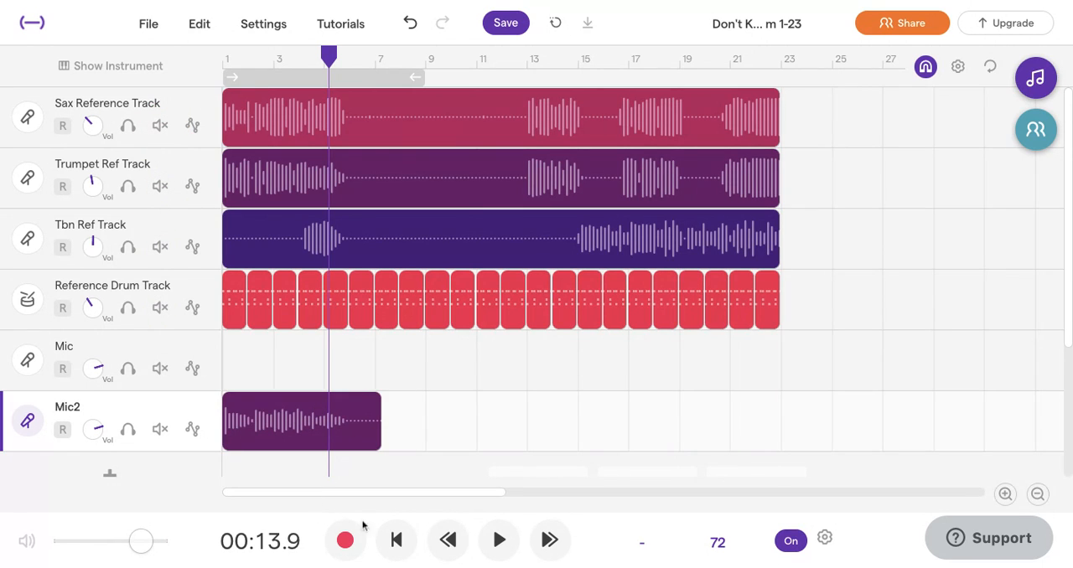
pyautogui.click(397, 540)
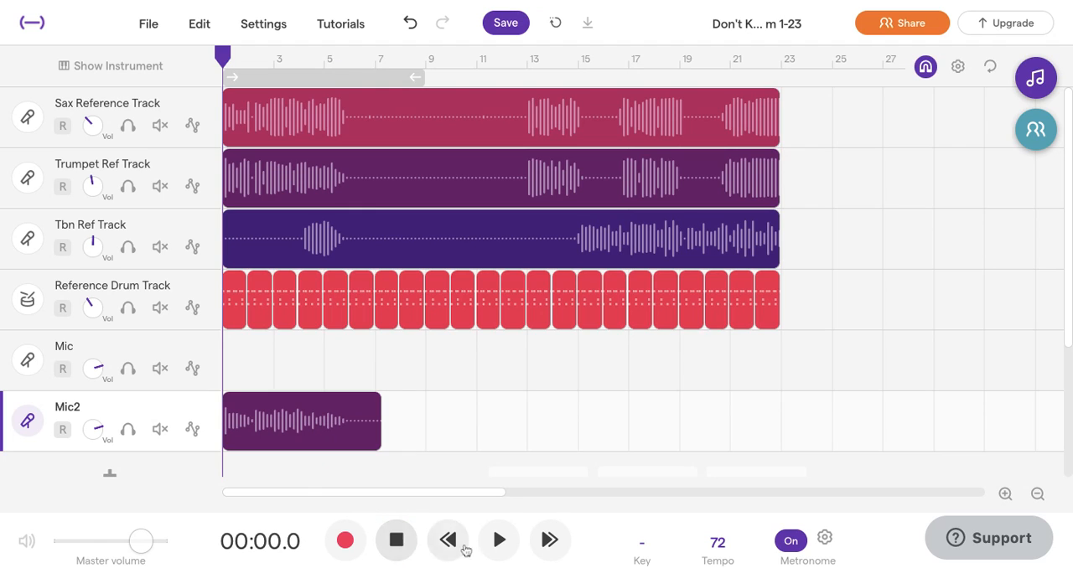
pyautogui.click(503, 545)
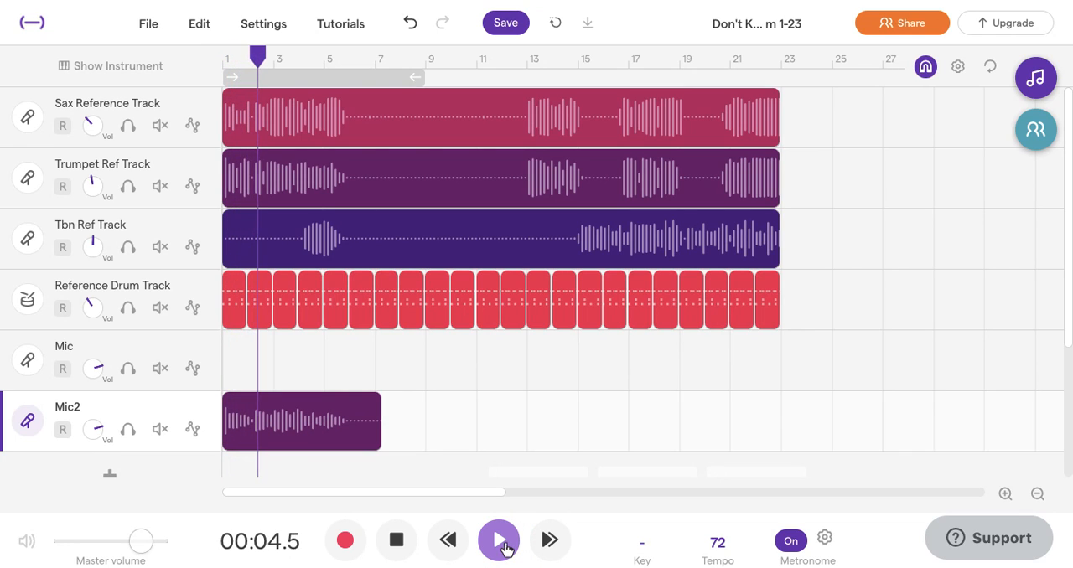
pyautogui.click(94, 430)
pyautogui.moveTo(95, 430); pyautogui.dragTo(97, 505)
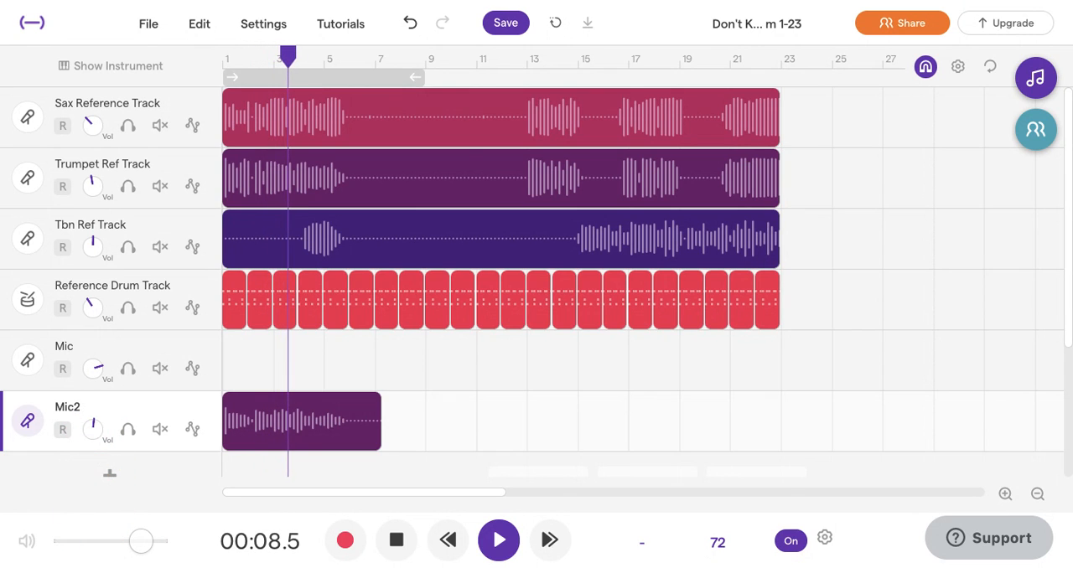
pyautogui.moveTo(92, 186); pyautogui.dragTo(93, 272)
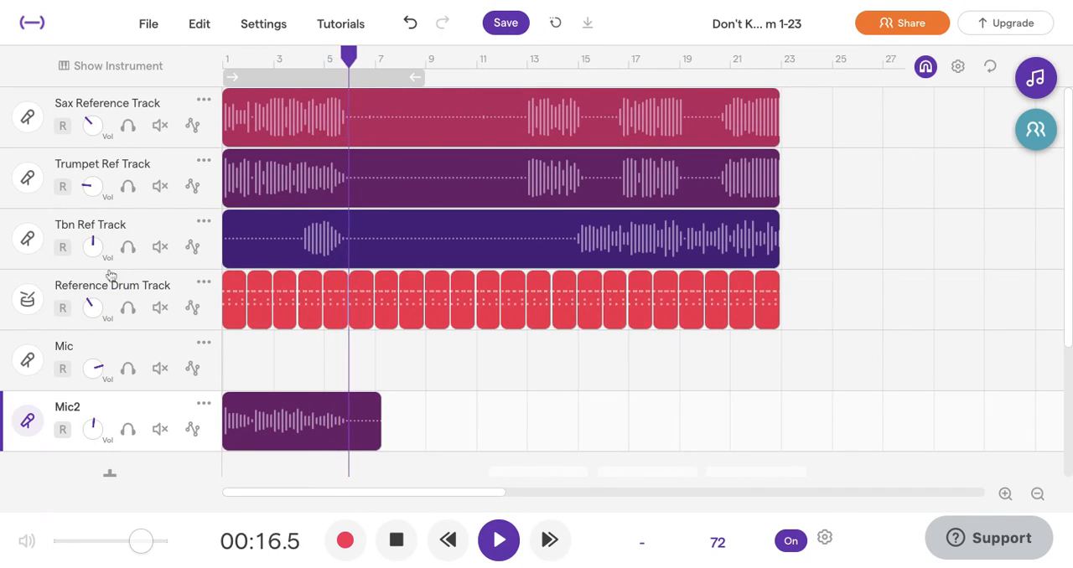
pyautogui.click(398, 544)
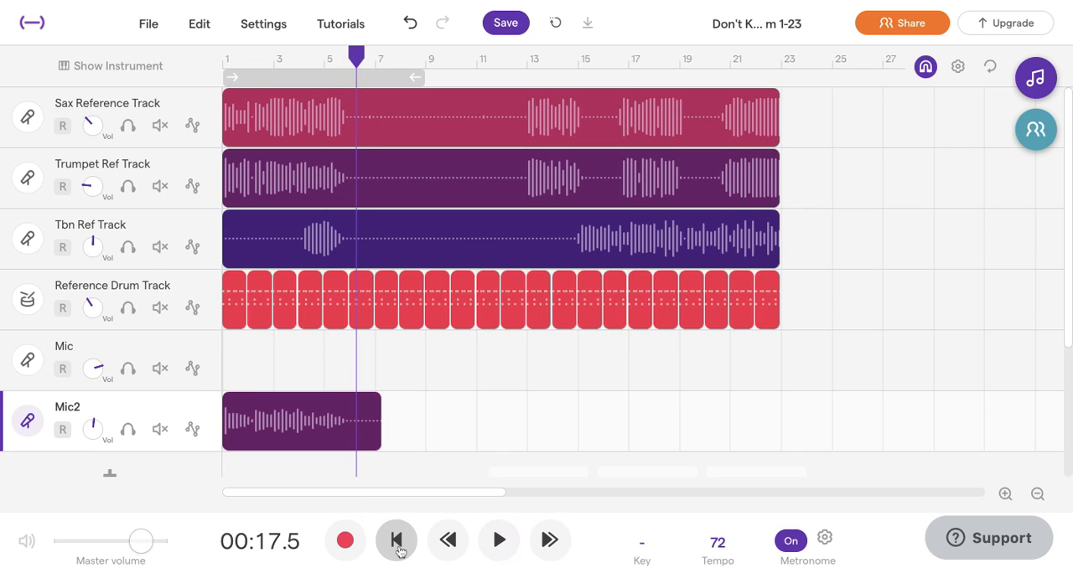